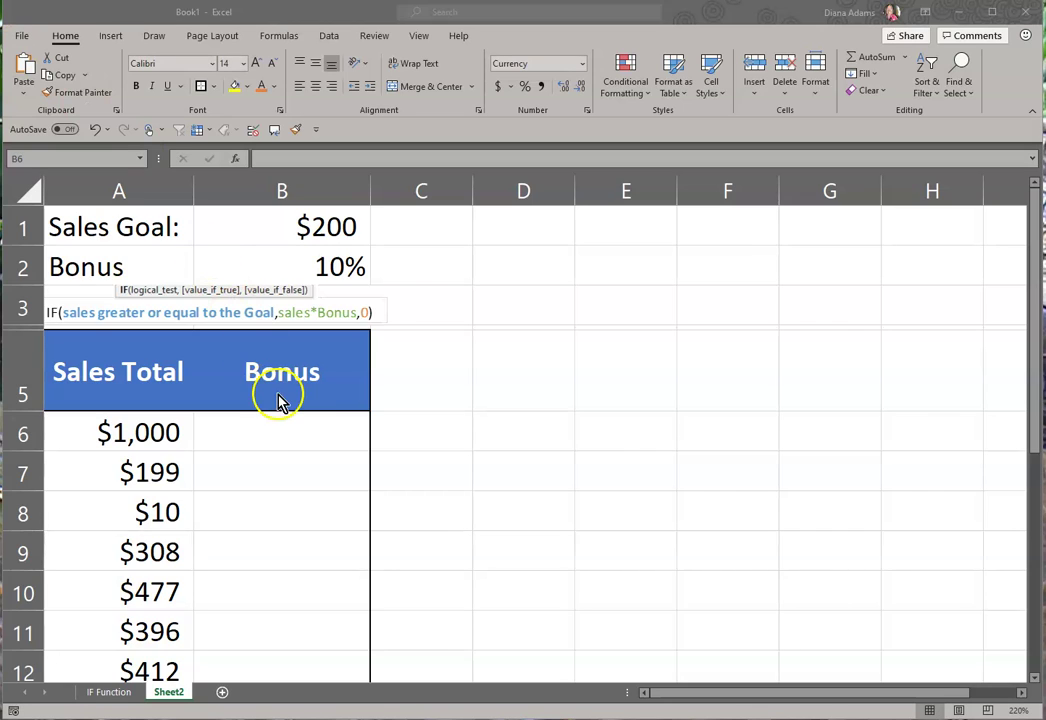
Start inserting a function in cell B6 of the Bonus column and search the functions for "If"
left_click(279, 432)
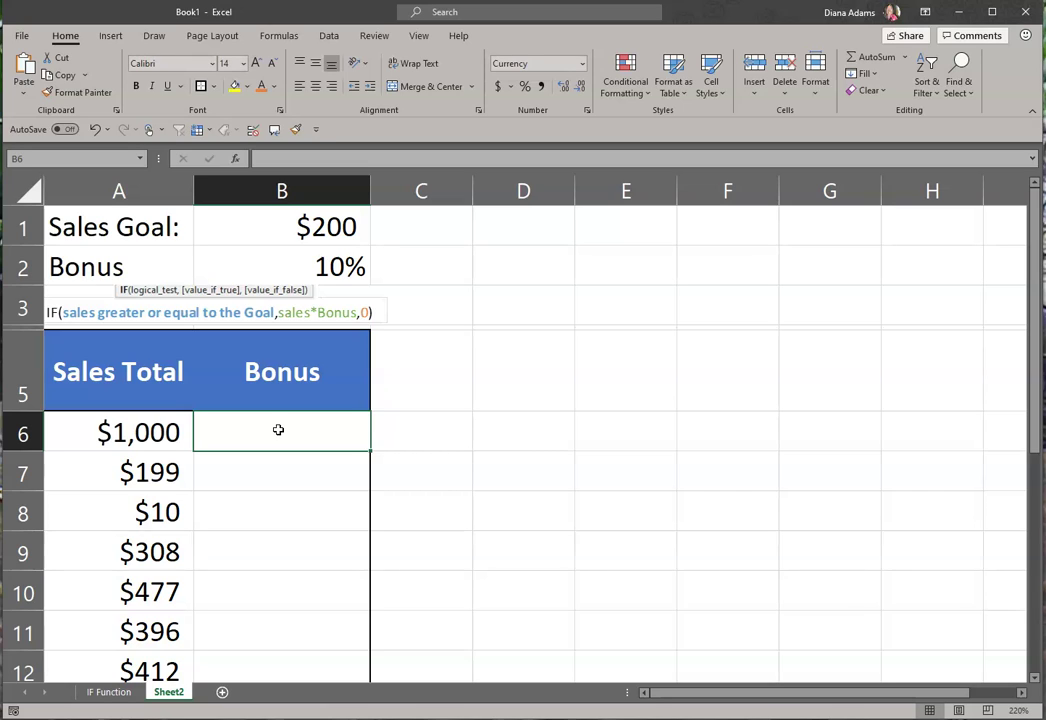
left_click(236, 160)
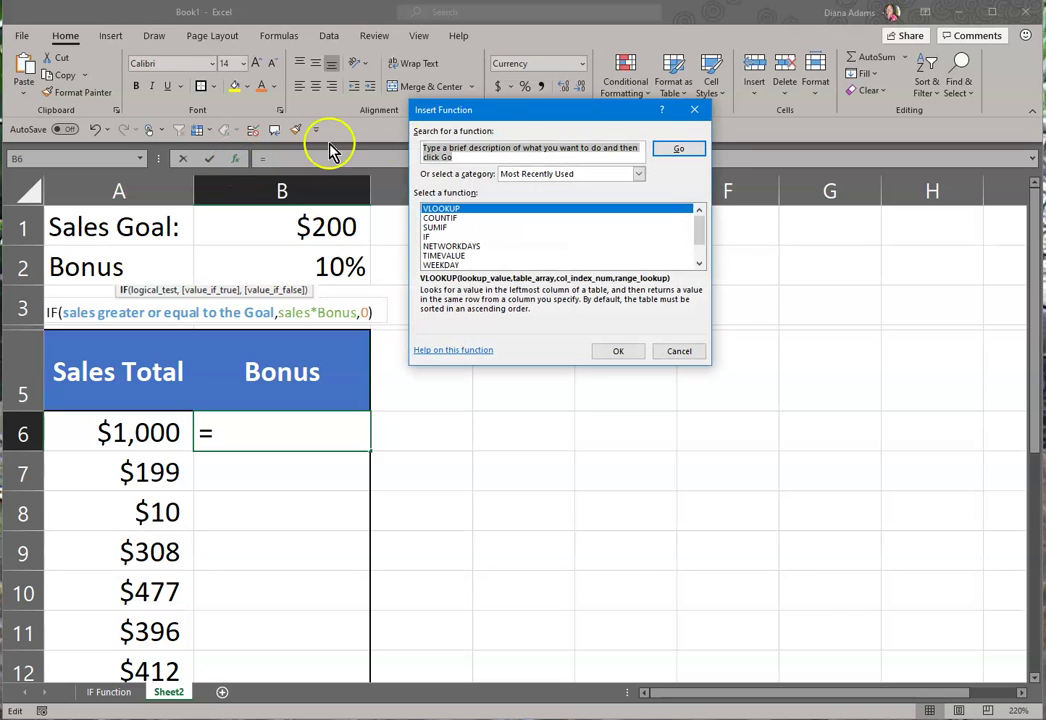
left_click_drag(483, 117, 527, 264)
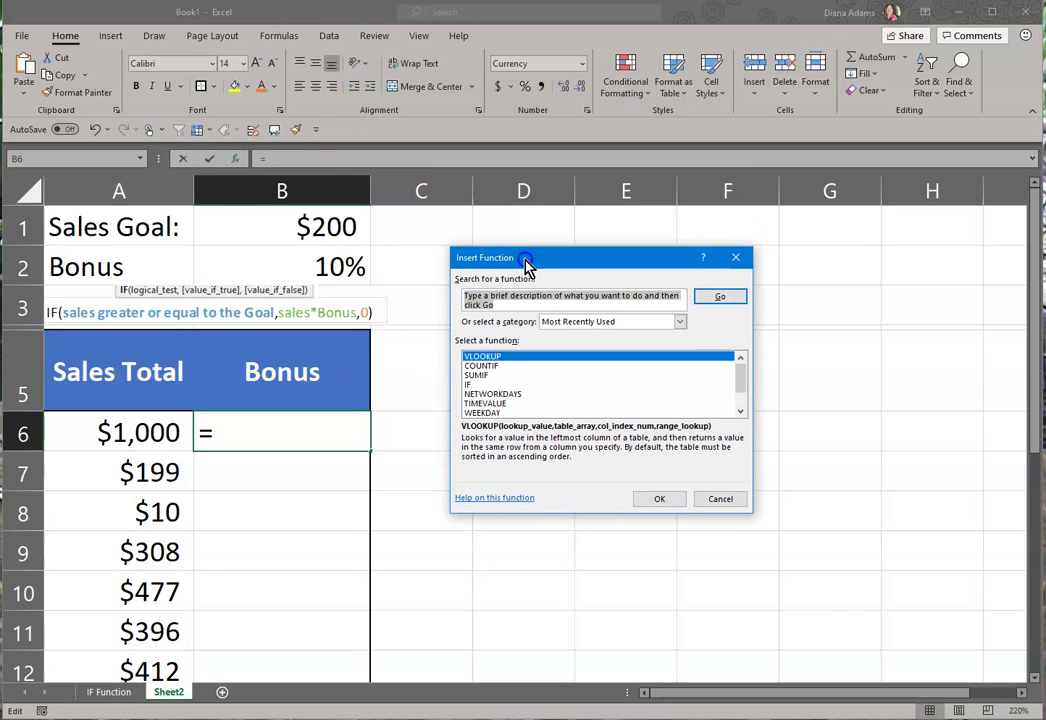
left_click(519, 301)
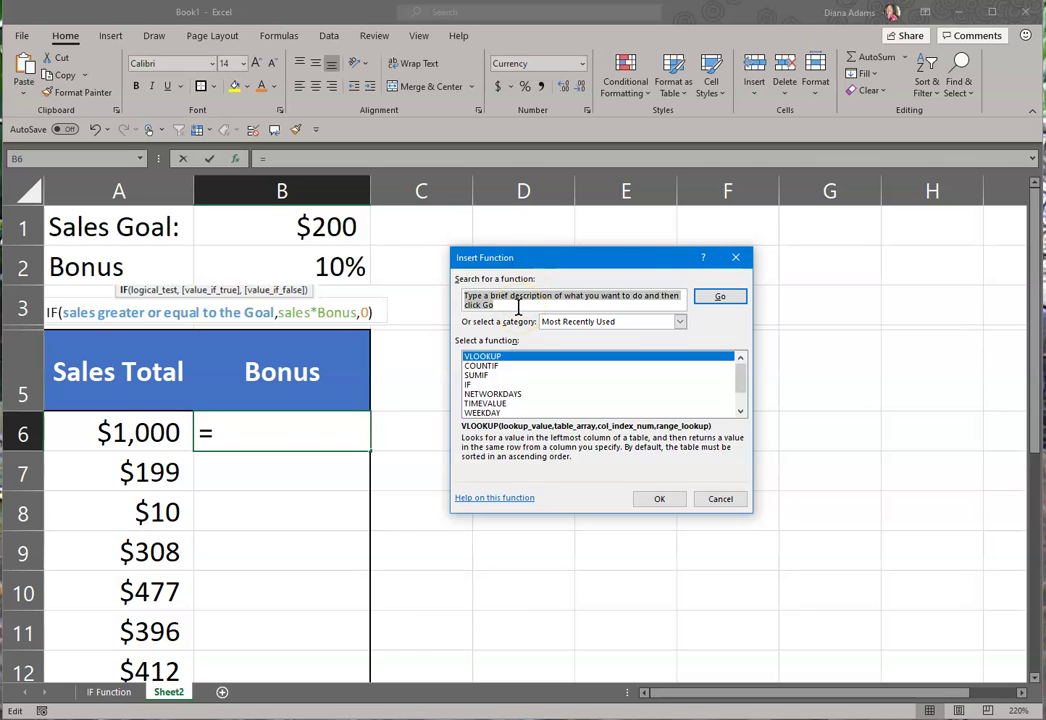
left_click(505, 304)
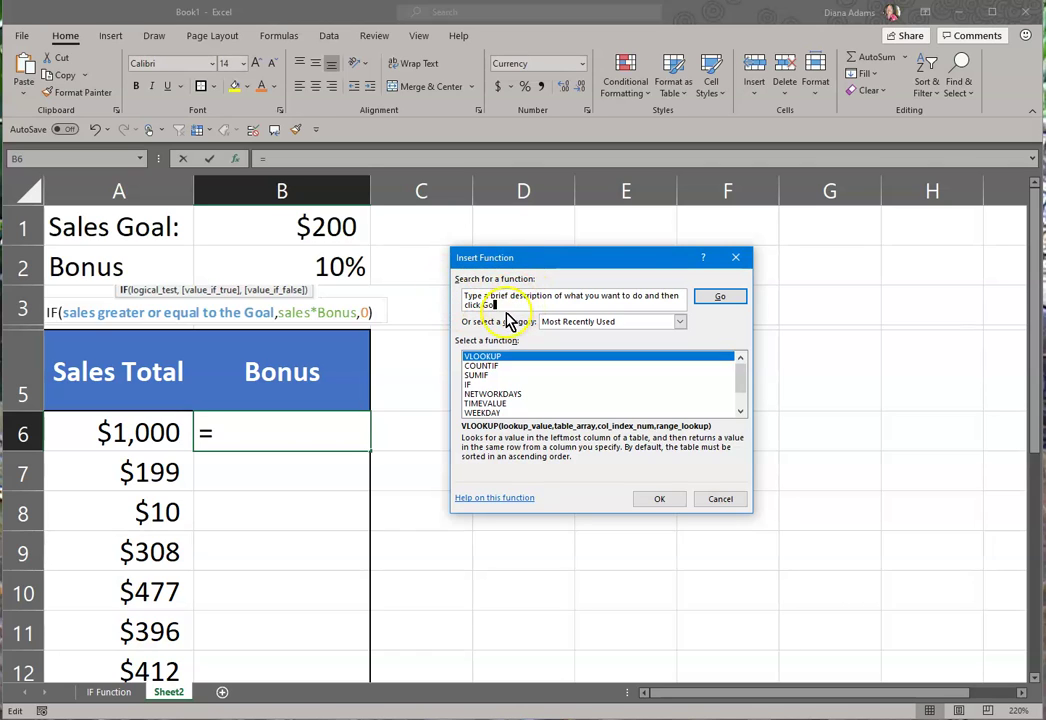
left_click_drag(497, 304, 458, 287)
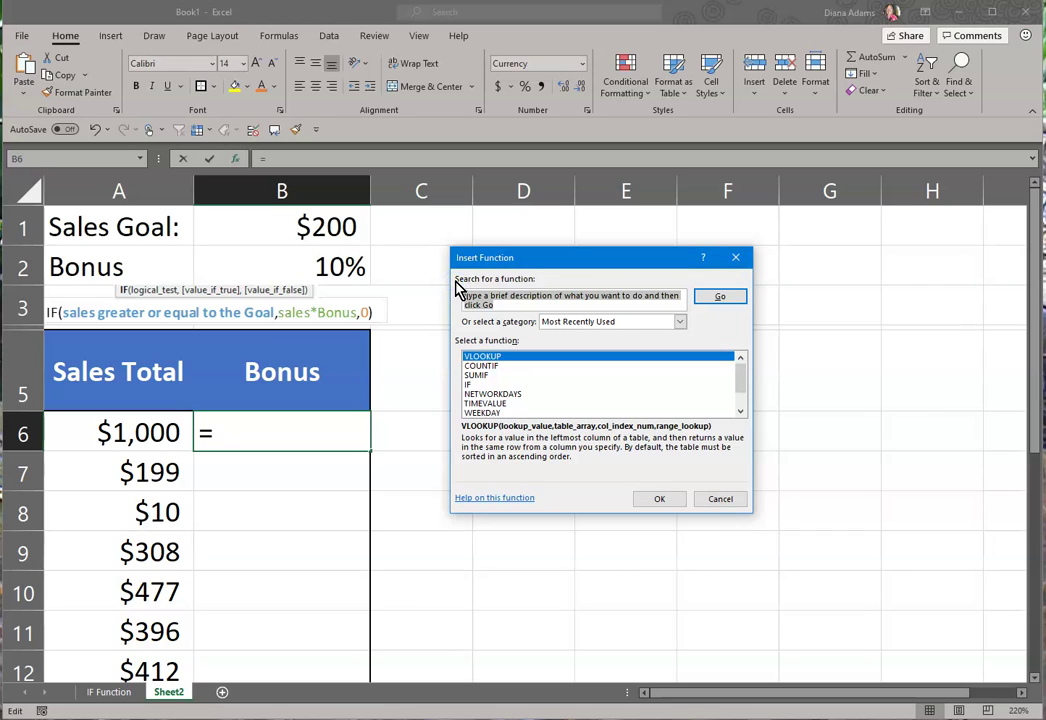
key("Delete")
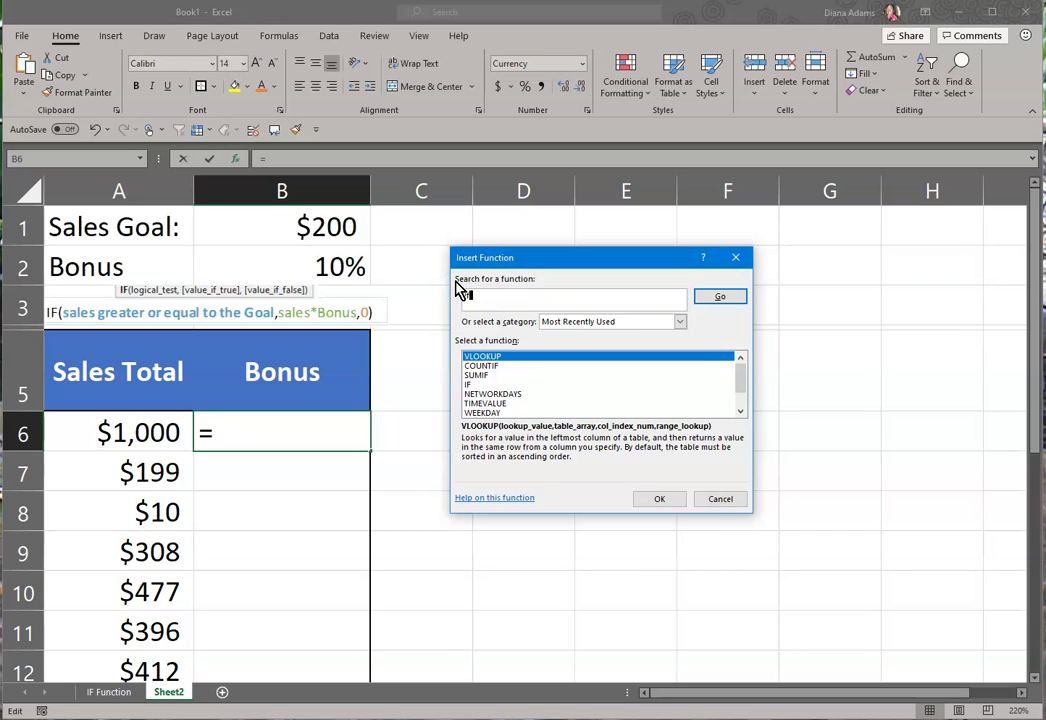
type("If")
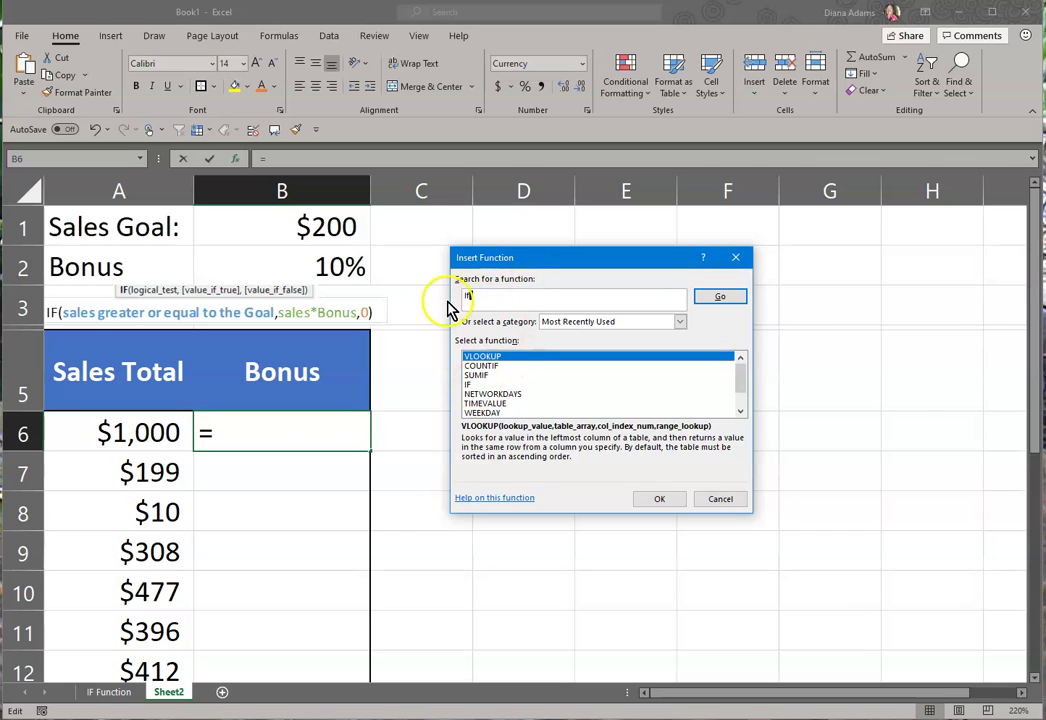
left_click(728, 304)
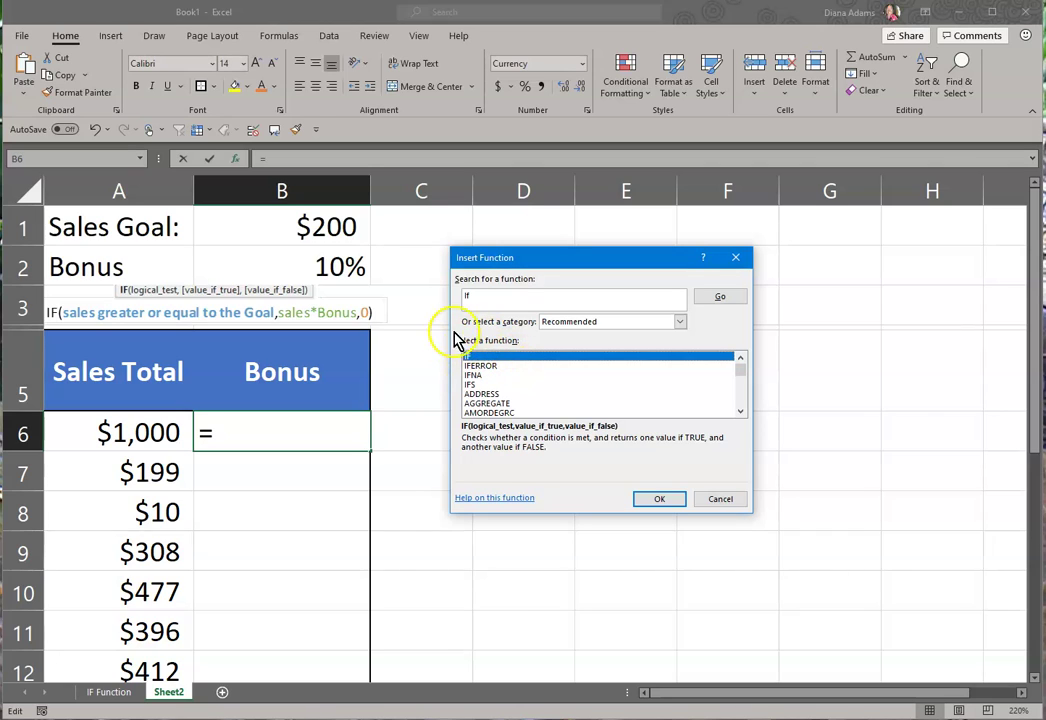
Choose the IF function for cell B6 and open its function arguments
left_click(474, 358)
left_click(482, 374)
left_click(483, 393)
left_click(482, 402)
left_click(481, 374)
left_click(474, 357)
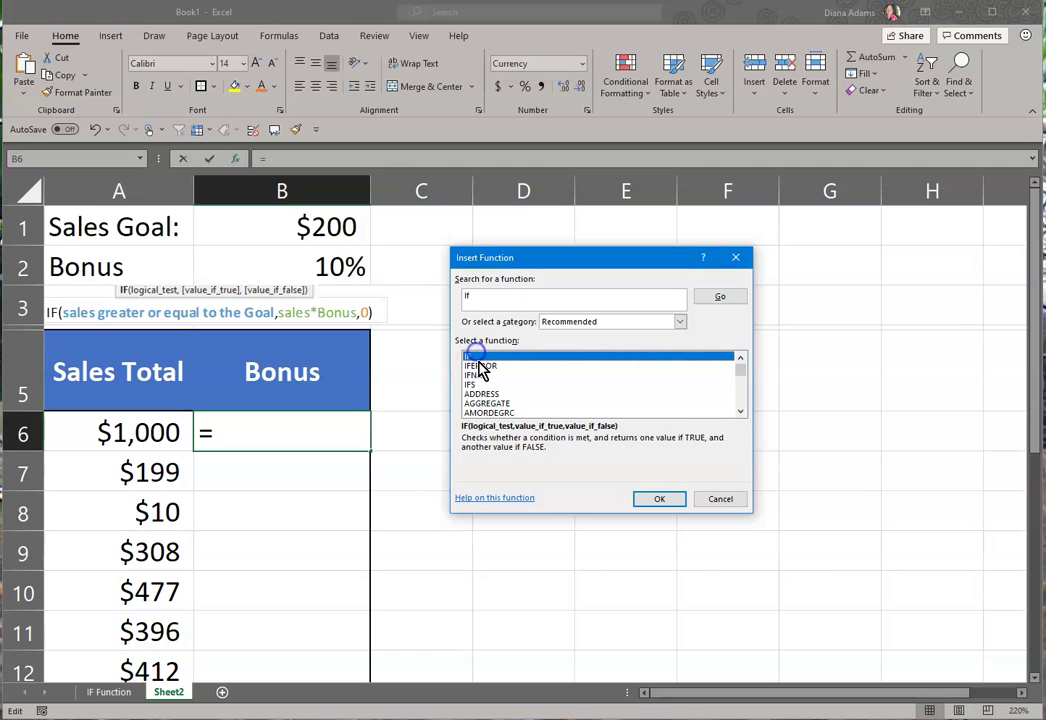
left_click(551, 467)
left_click(507, 366)
left_click(650, 500)
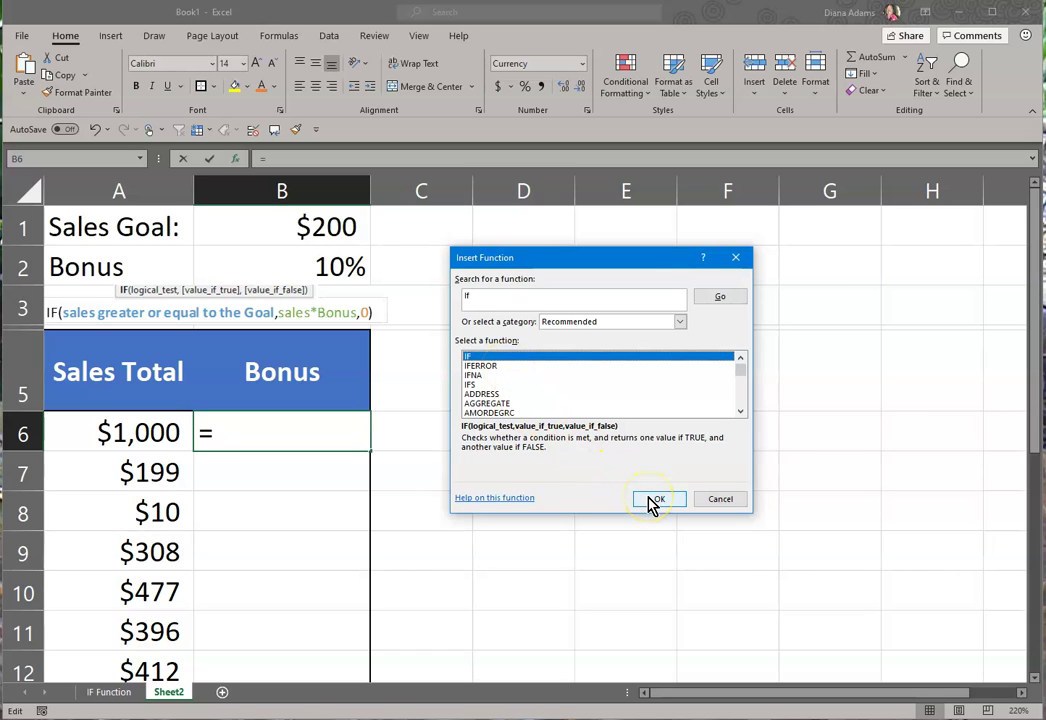
Set the IF function's logical test to A6>=B1, comparing the first sales total with the sales goal
left_click_drag(484, 300, 489, 343)
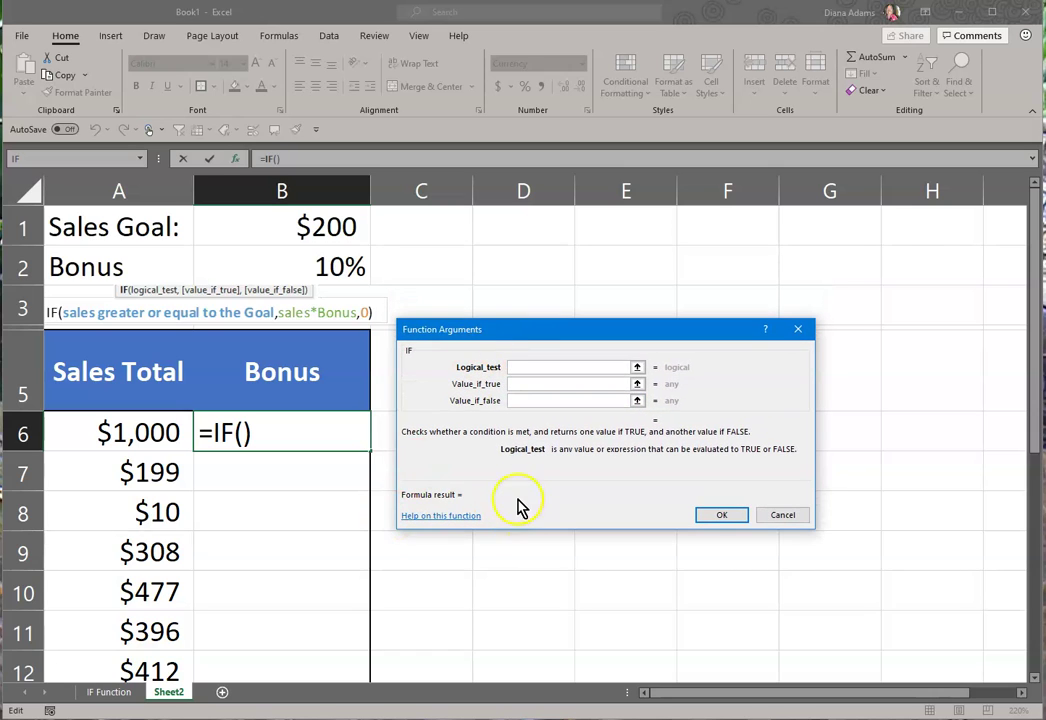
left_click(516, 369)
left_click(523, 384)
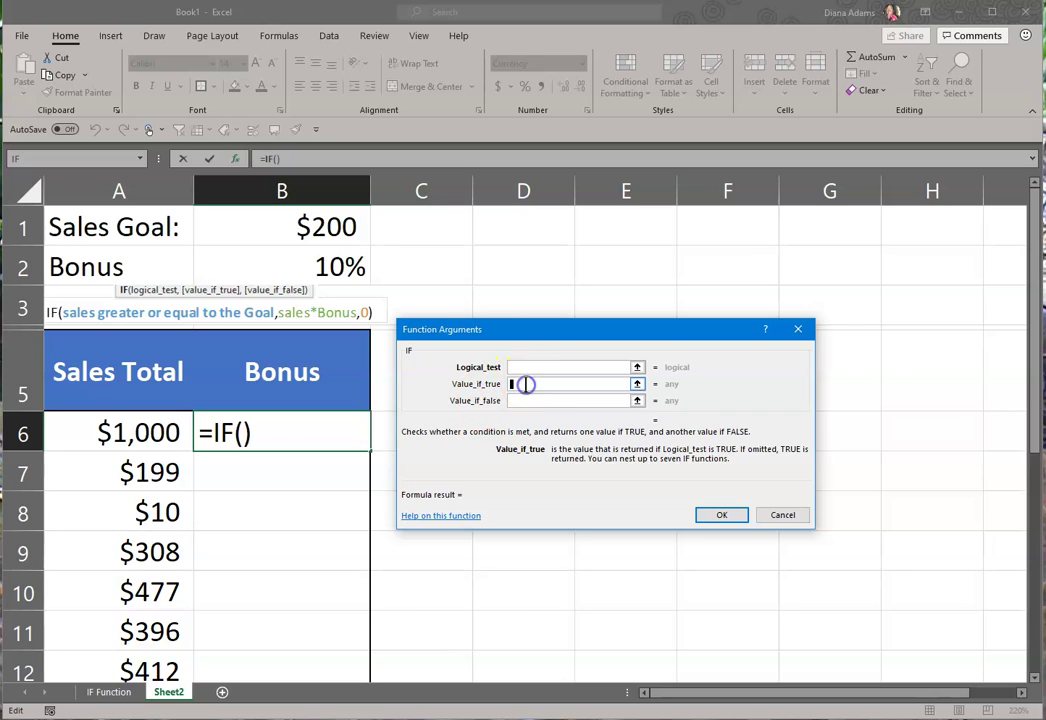
left_click(527, 398)
left_click(527, 385)
left_click(526, 367)
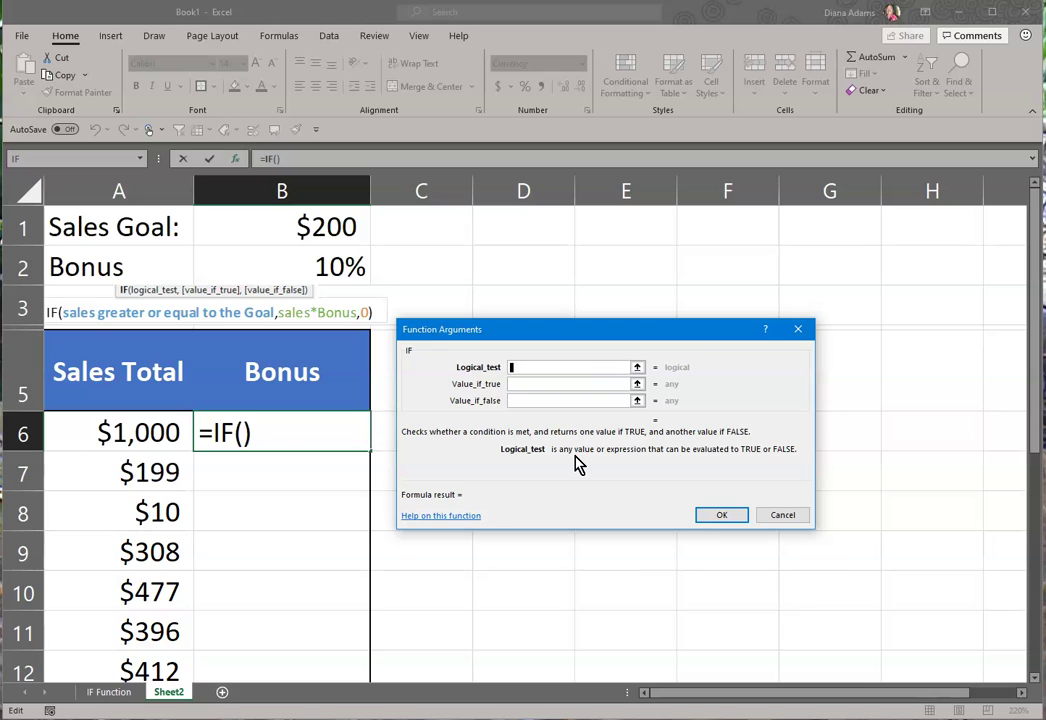
left_click(105, 430)
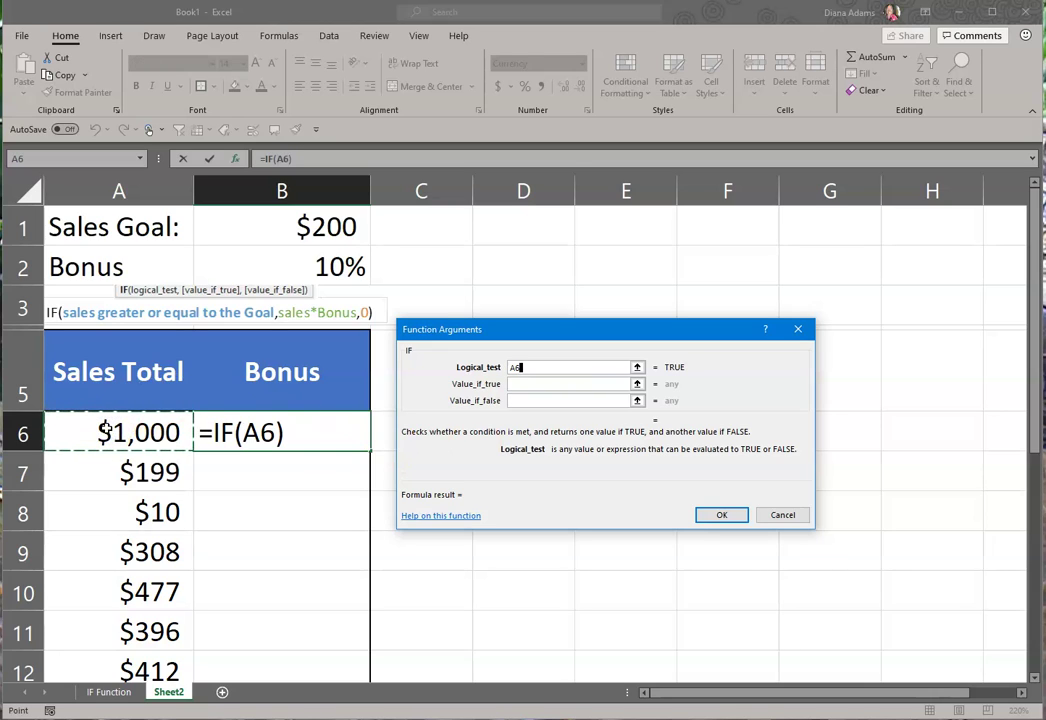
type(">=")
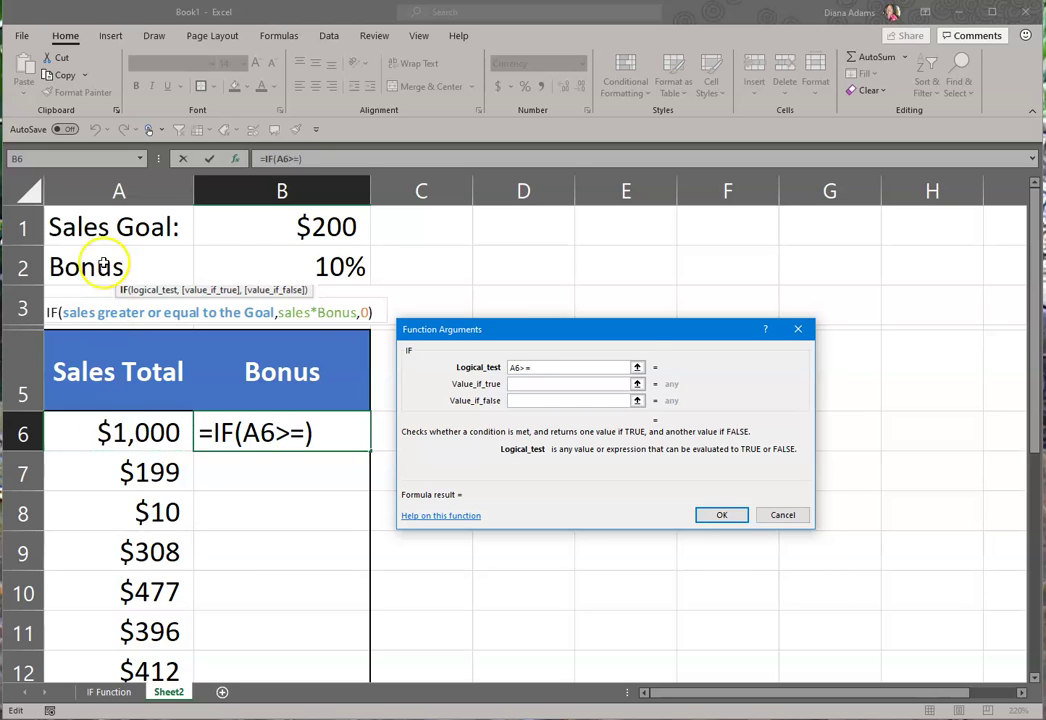
left_click(261, 229)
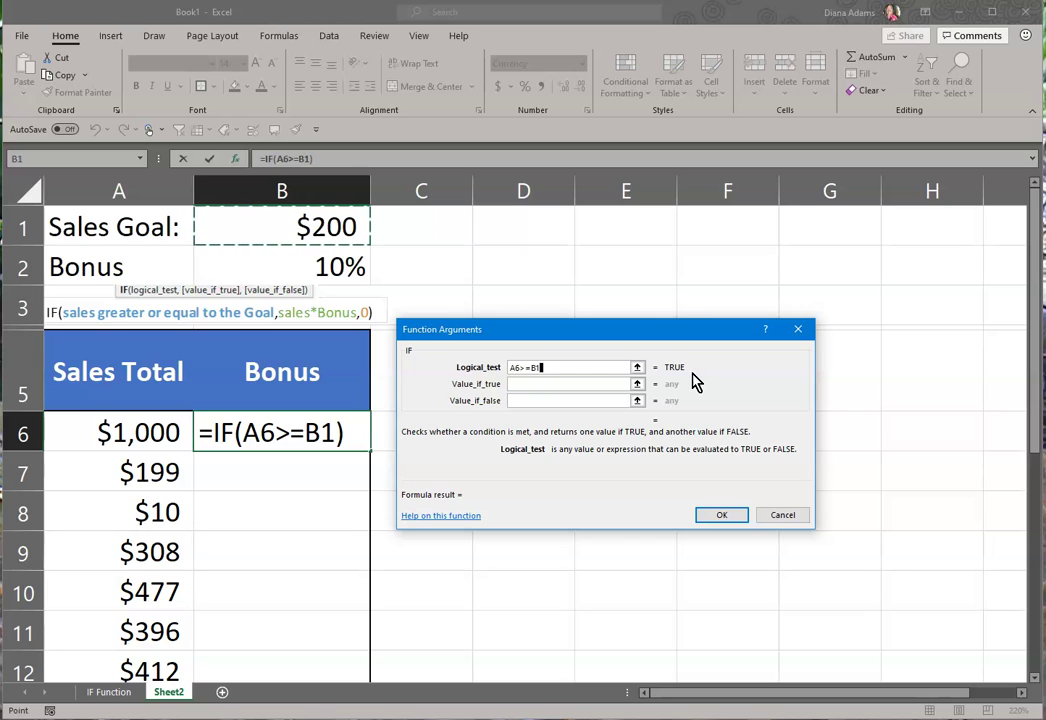
Set the IF function's value if true to A6*B2 and its value if false to 0
left_click(567, 384)
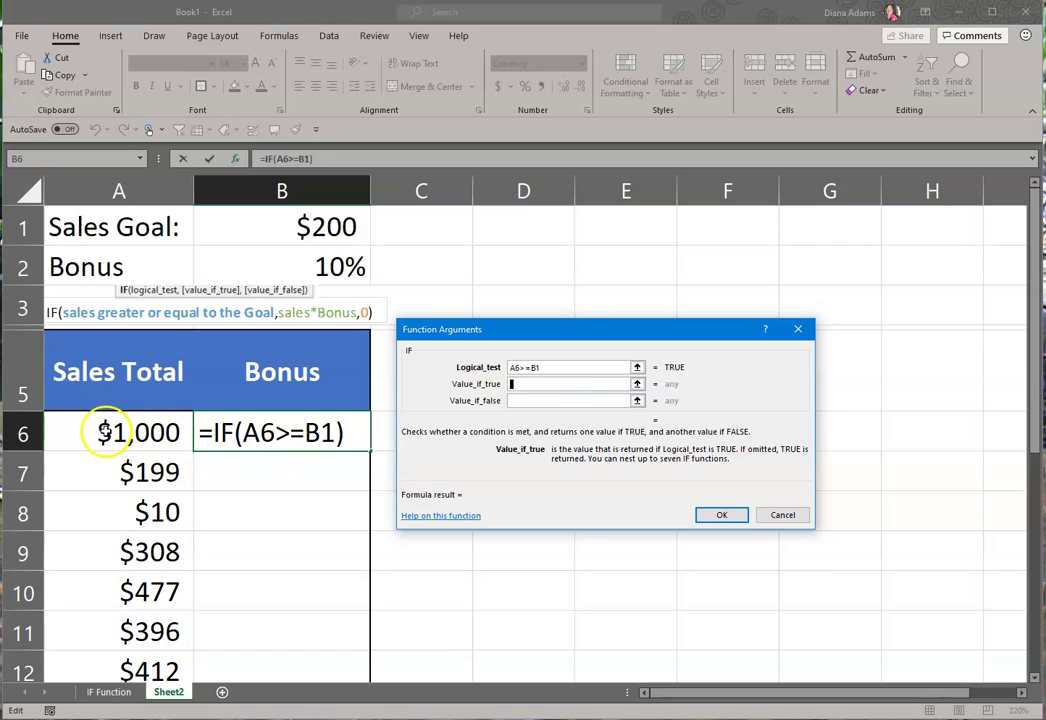
left_click(110, 432)
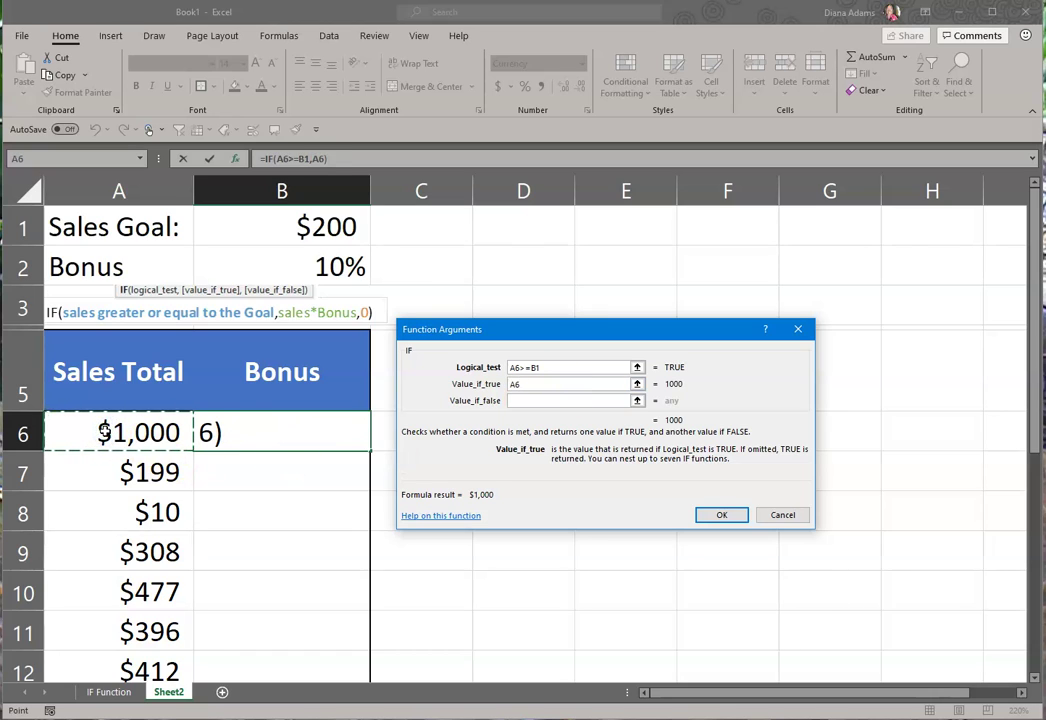
type("*")
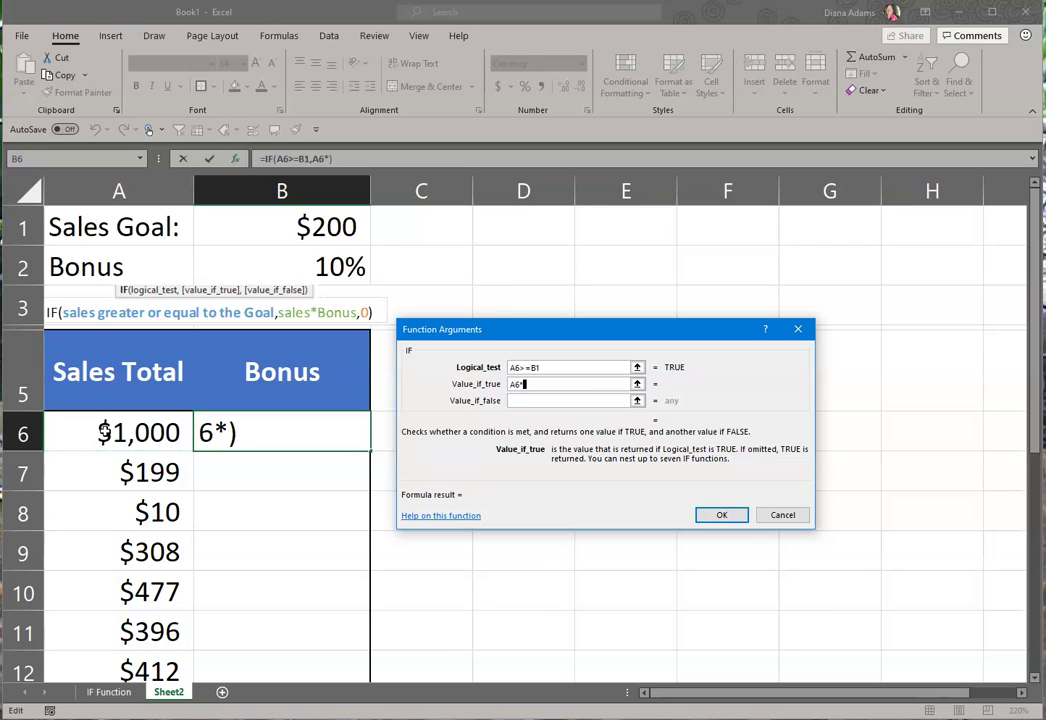
left_click(322, 266)
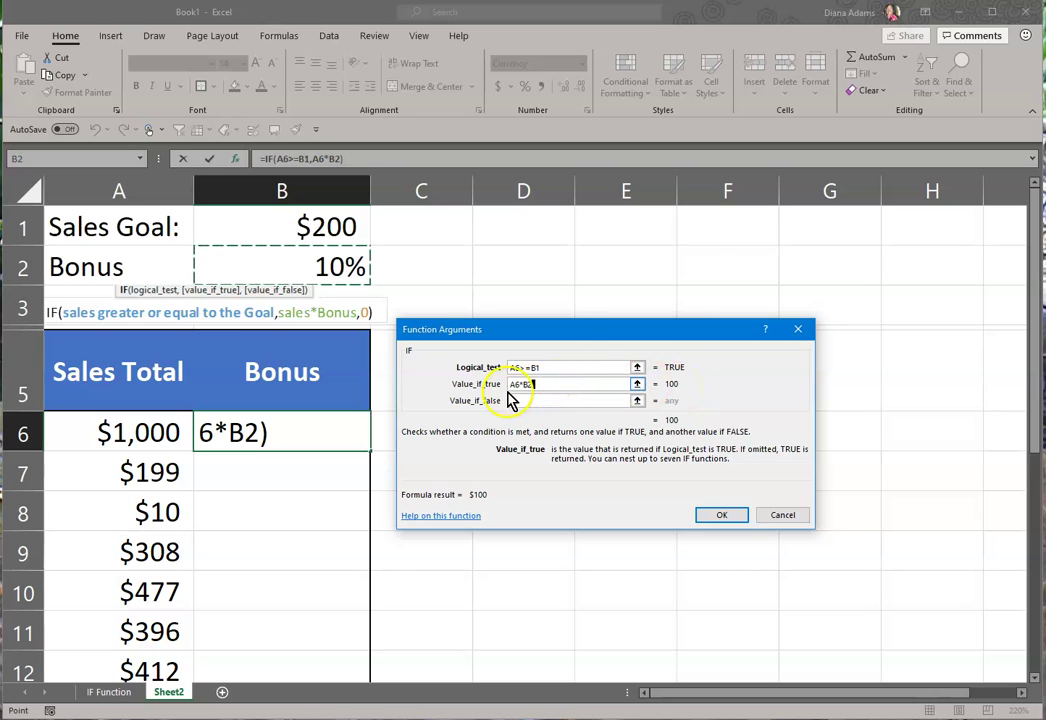
left_click(534, 400)
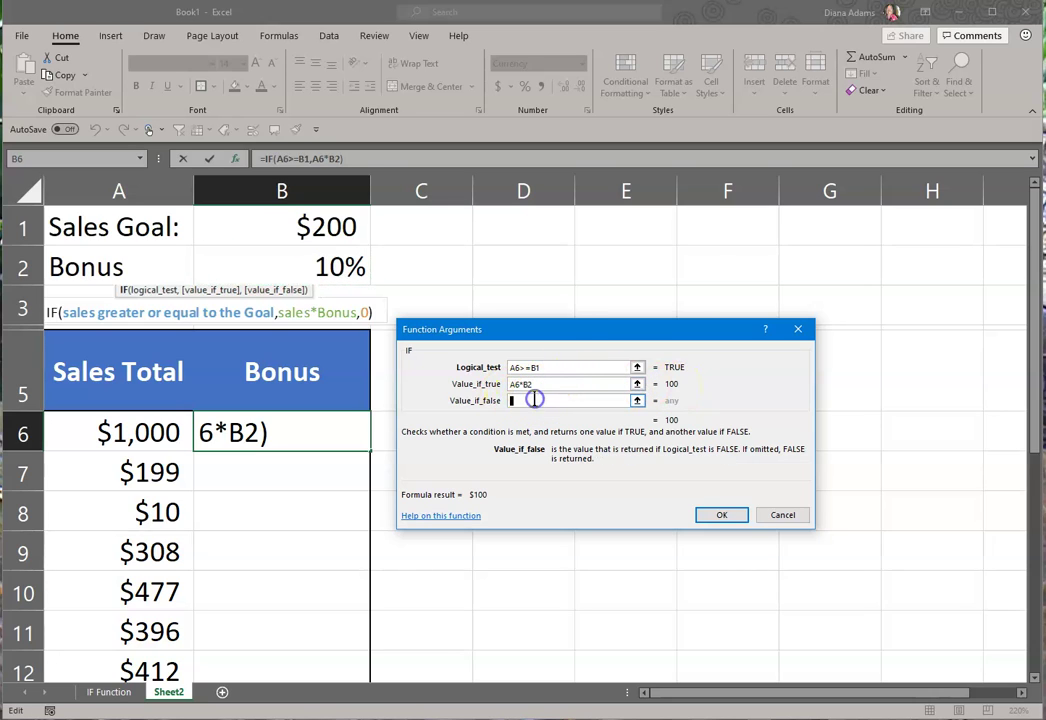
type("0")
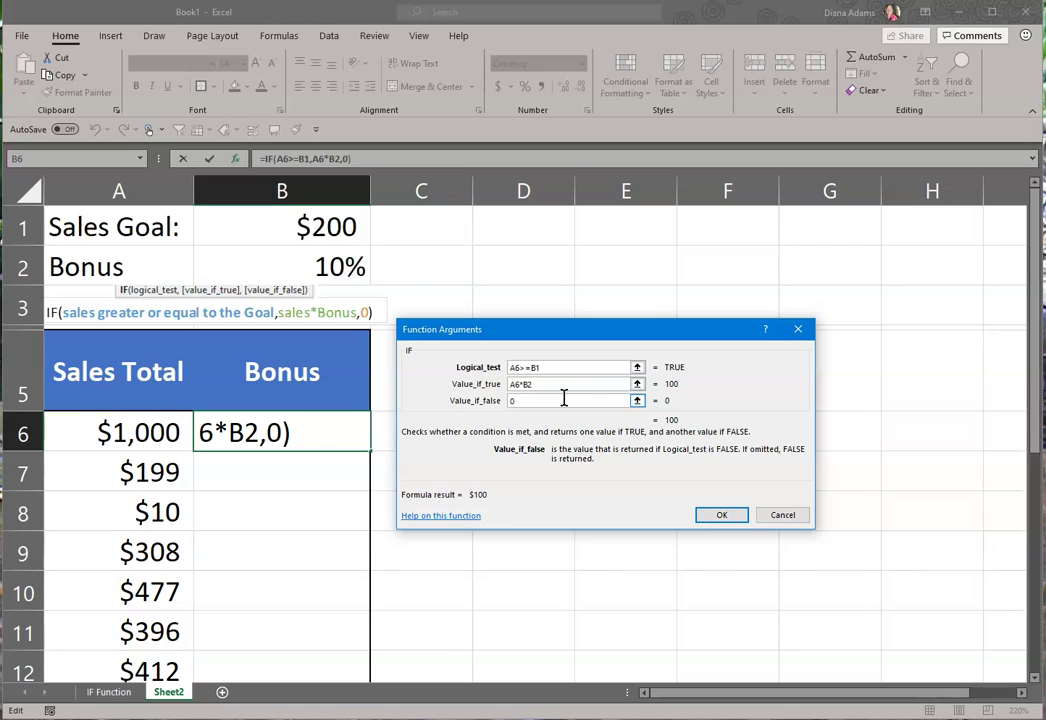
left_click(592, 405)
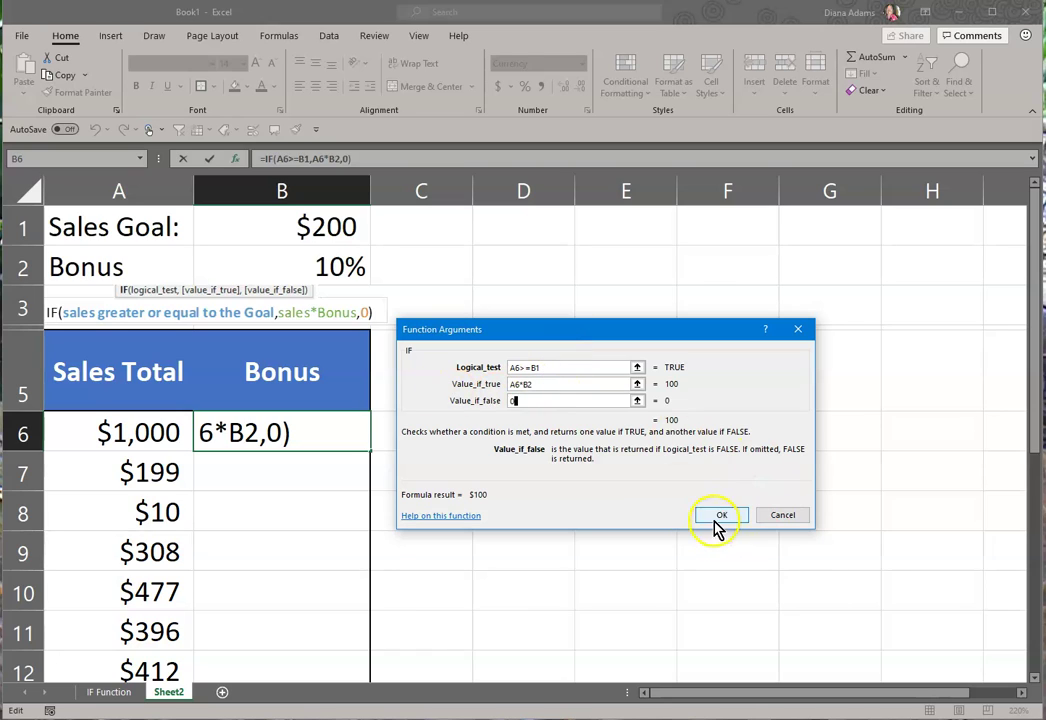
Make the sales goal and bonus rate references absolute, as $B$1 and $B$2, in the IF arguments
left_click(536, 367)
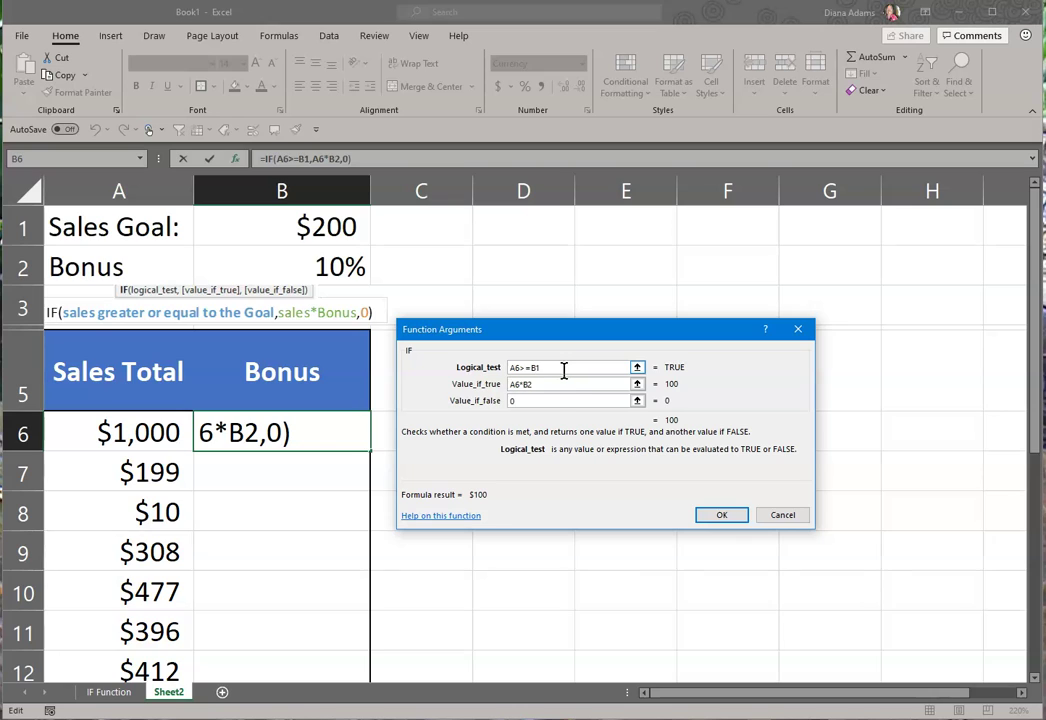
key("F4")
left_click(529, 386)
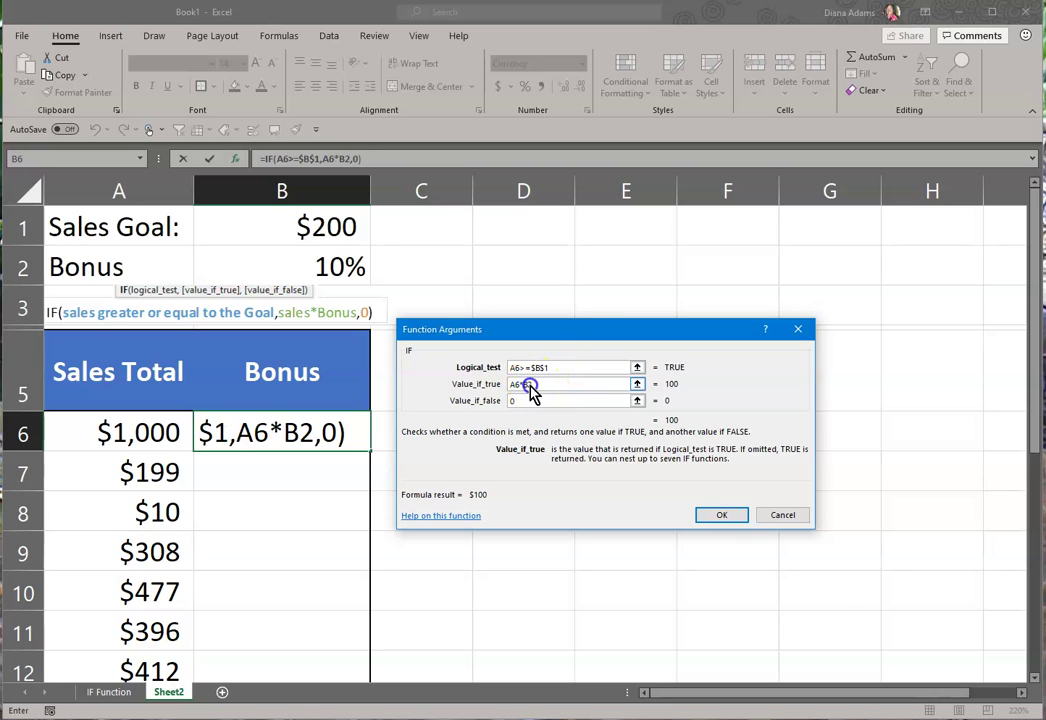
key("F4")
left_click(591, 400)
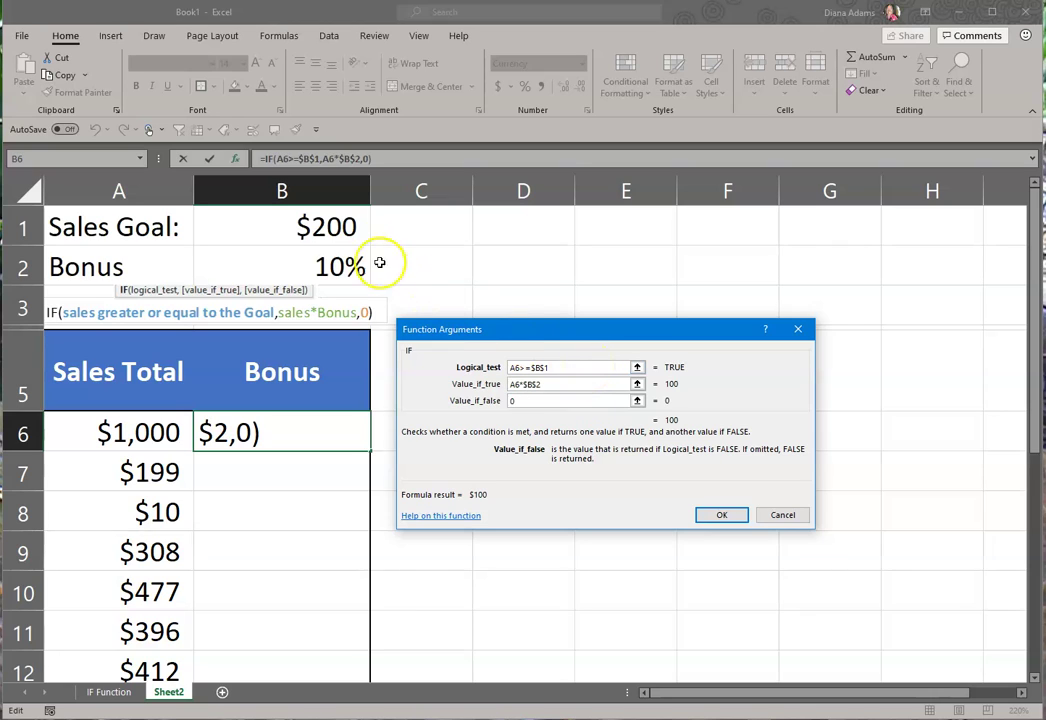
Insert the finished IF formula into B6 and fill it down the Bonus column alongside the sales totals
left_click(572, 366)
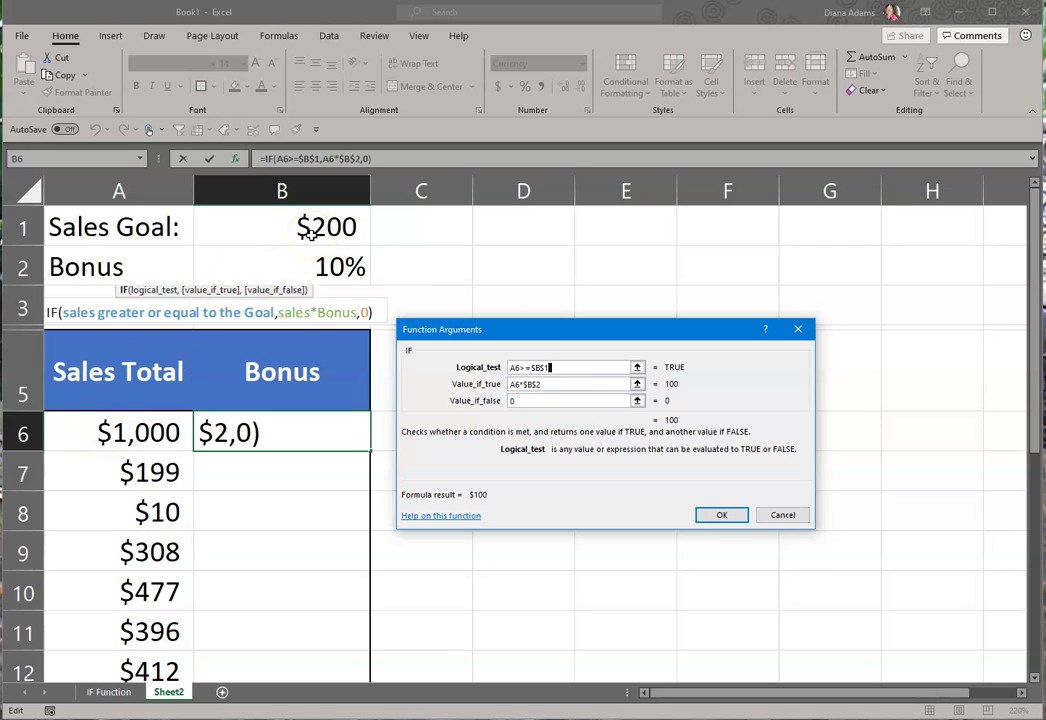
left_click(561, 385)
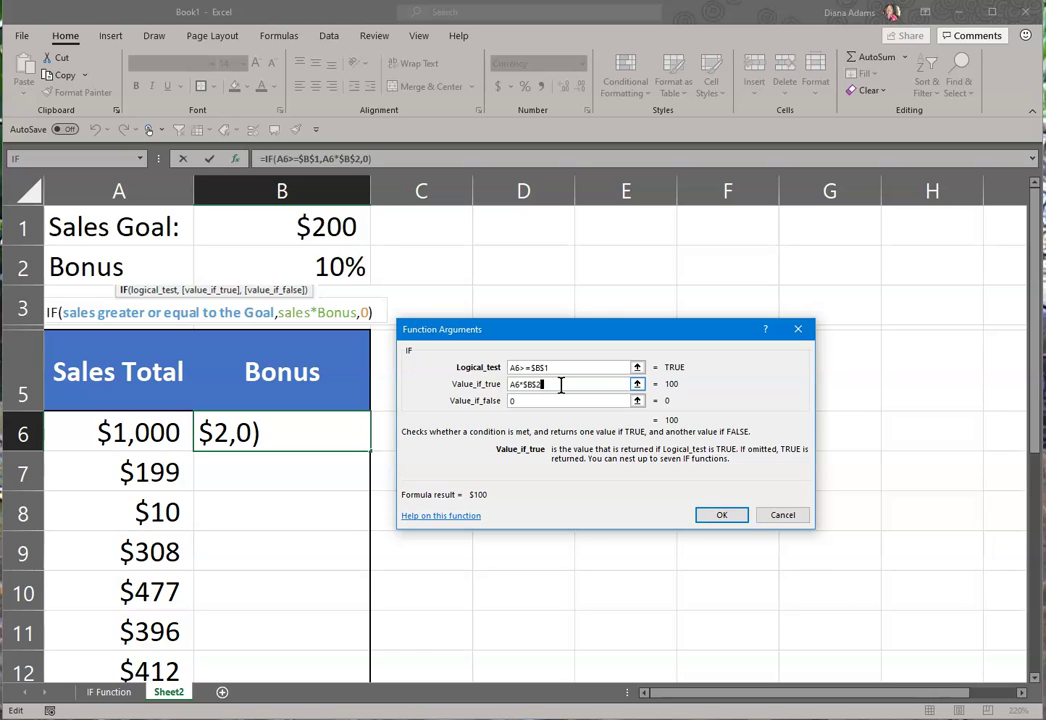
left_click_drag(577, 388, 510, 385)
left_click(714, 517)
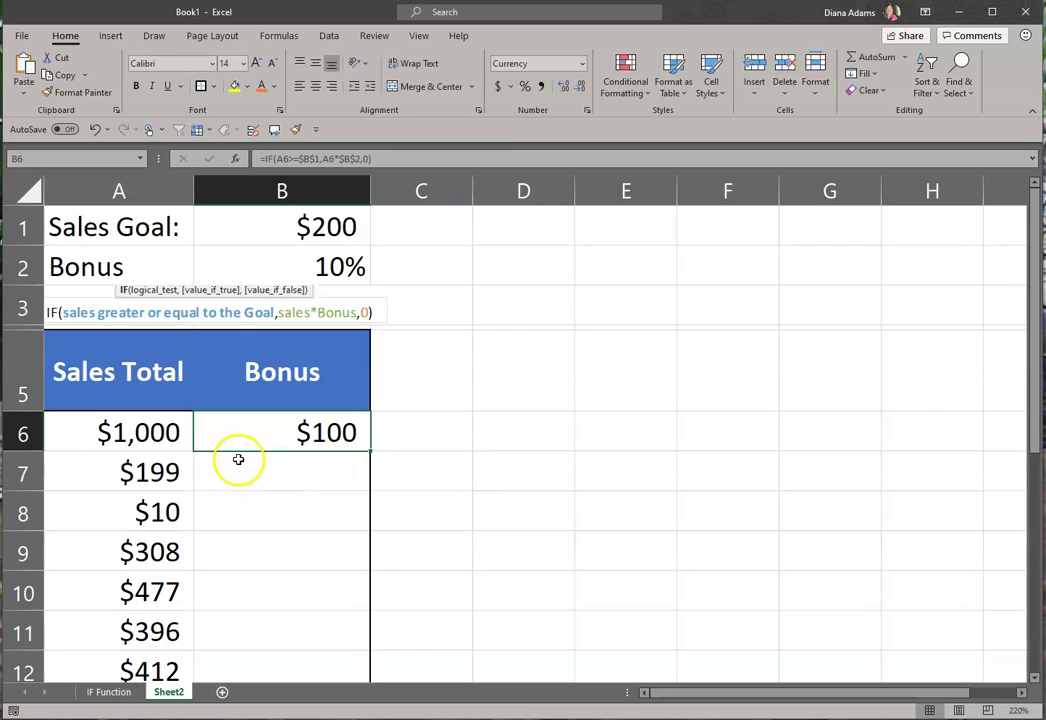
double_click(372, 453)
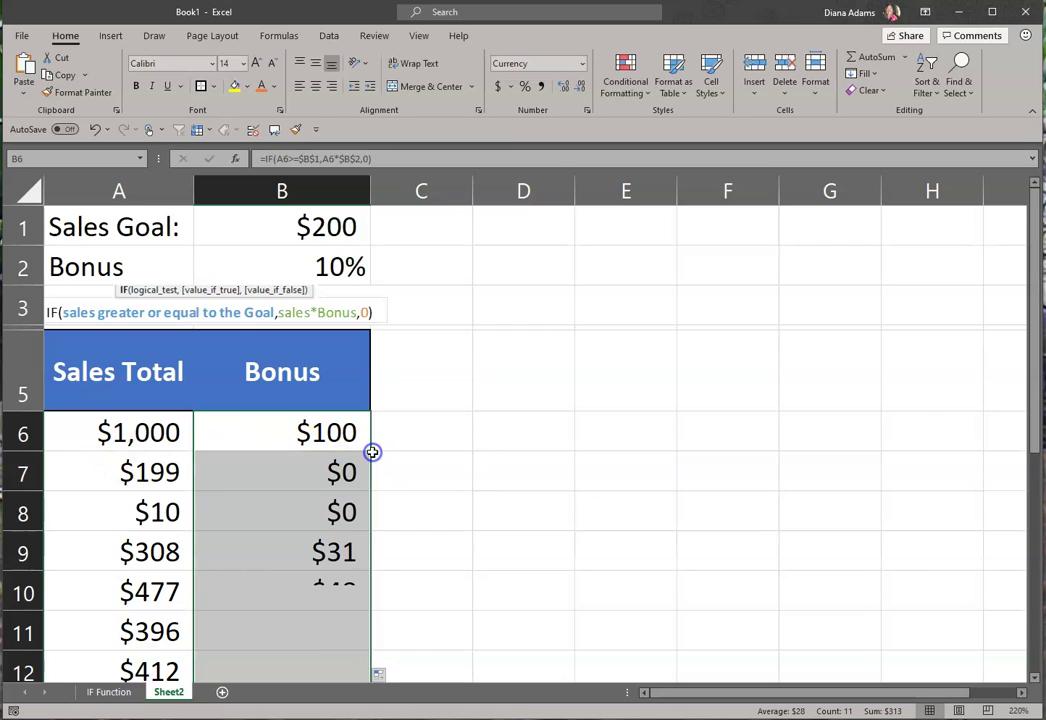
Inspect the copied IF formula in cell B8 and the original formula in cell B6
double_click(302, 511)
left_click(213, 511)
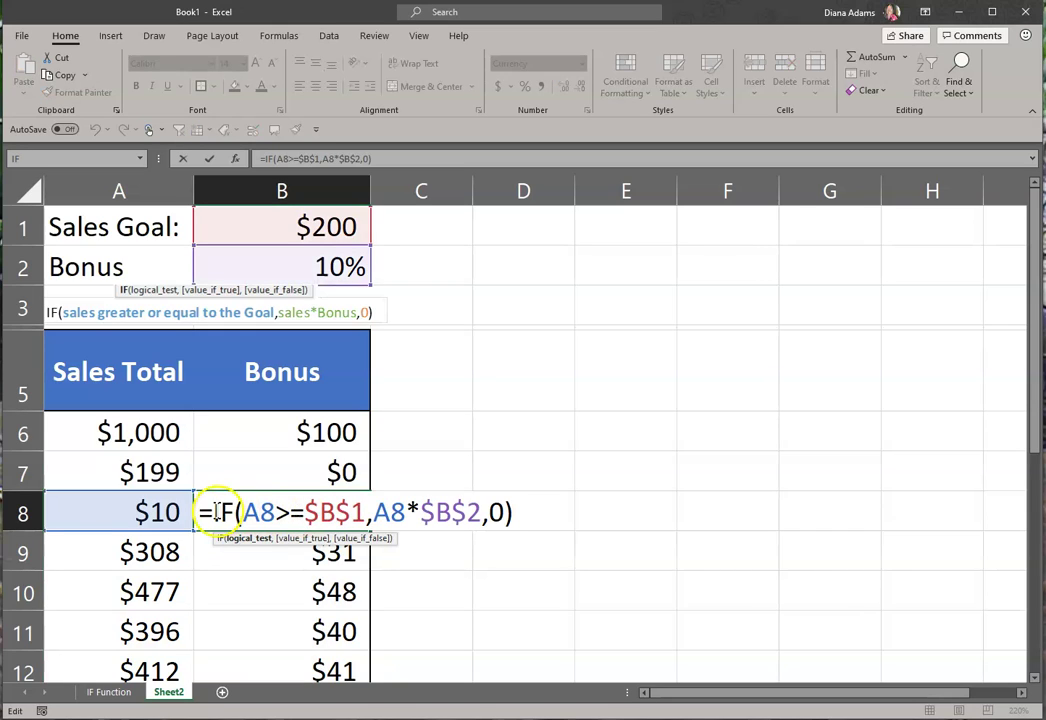
key("Escape")
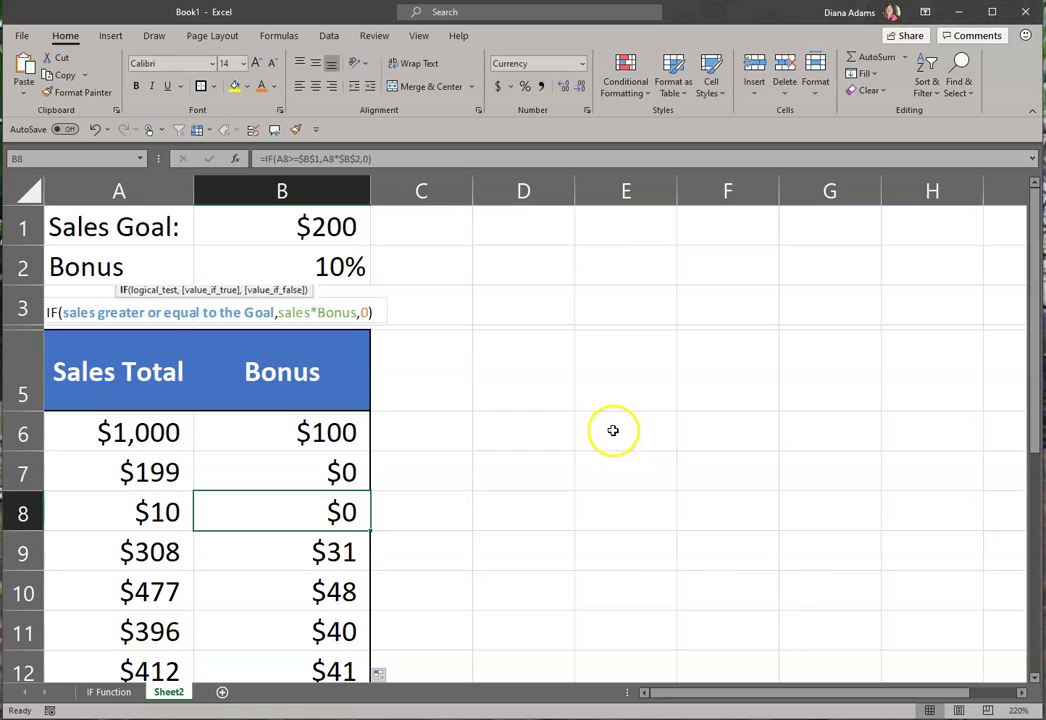
left_click(338, 431)
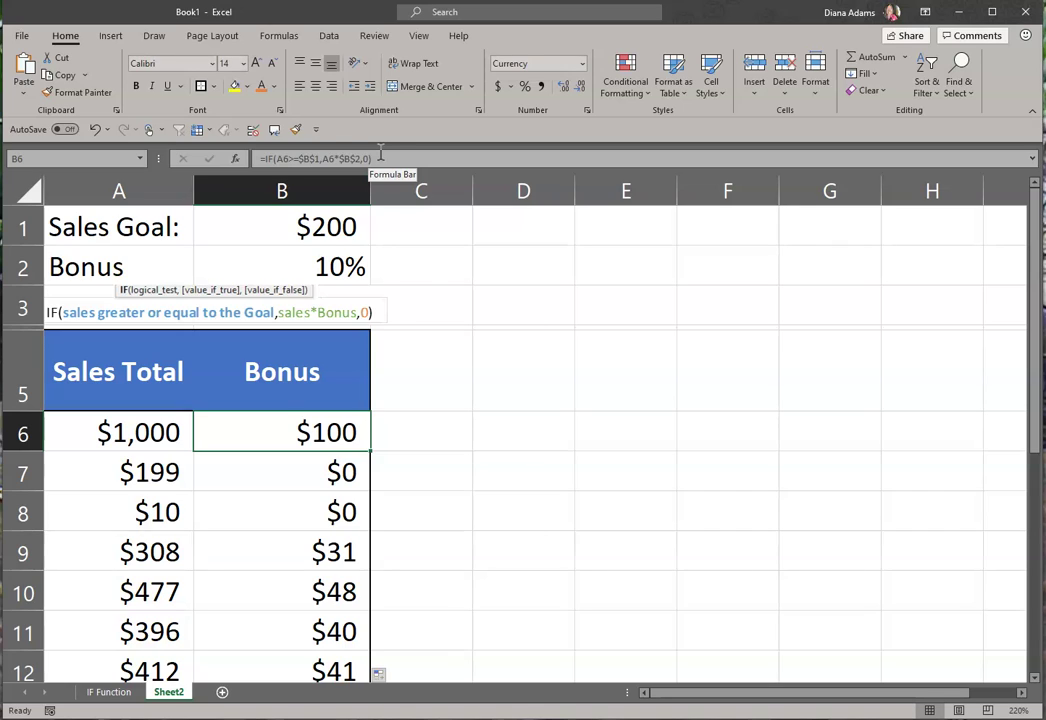
left_click(290, 430)
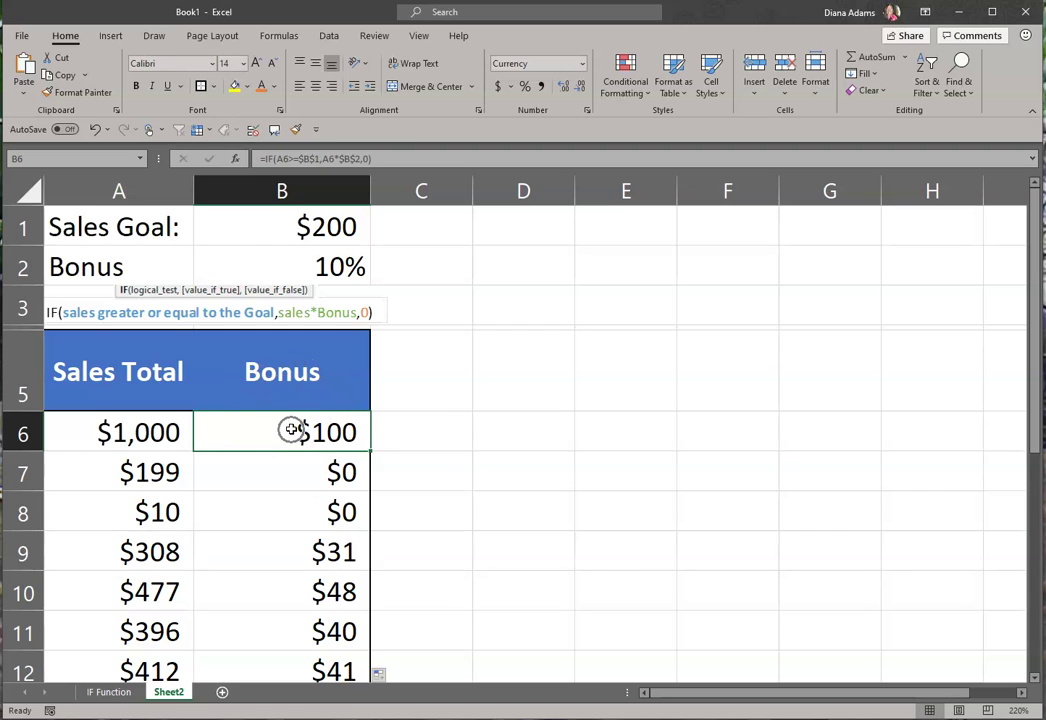
Review the logical test, value if true and value if false of the IF formula in B6 in the Function Arguments dialog
left_click(235, 160)
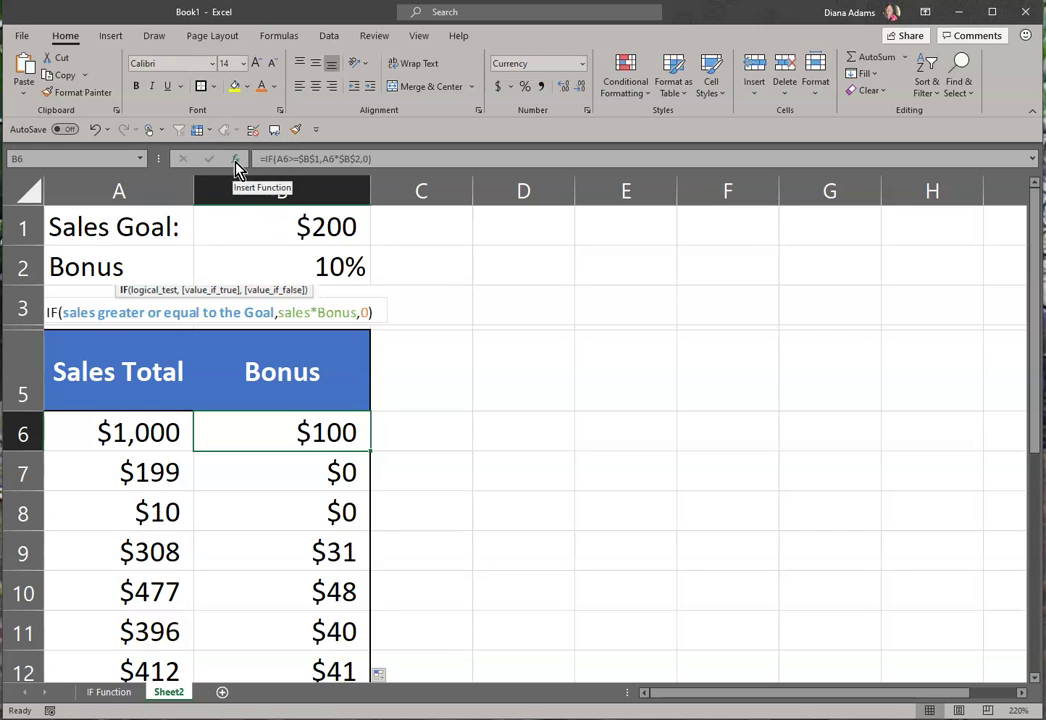
left_click(236, 160)
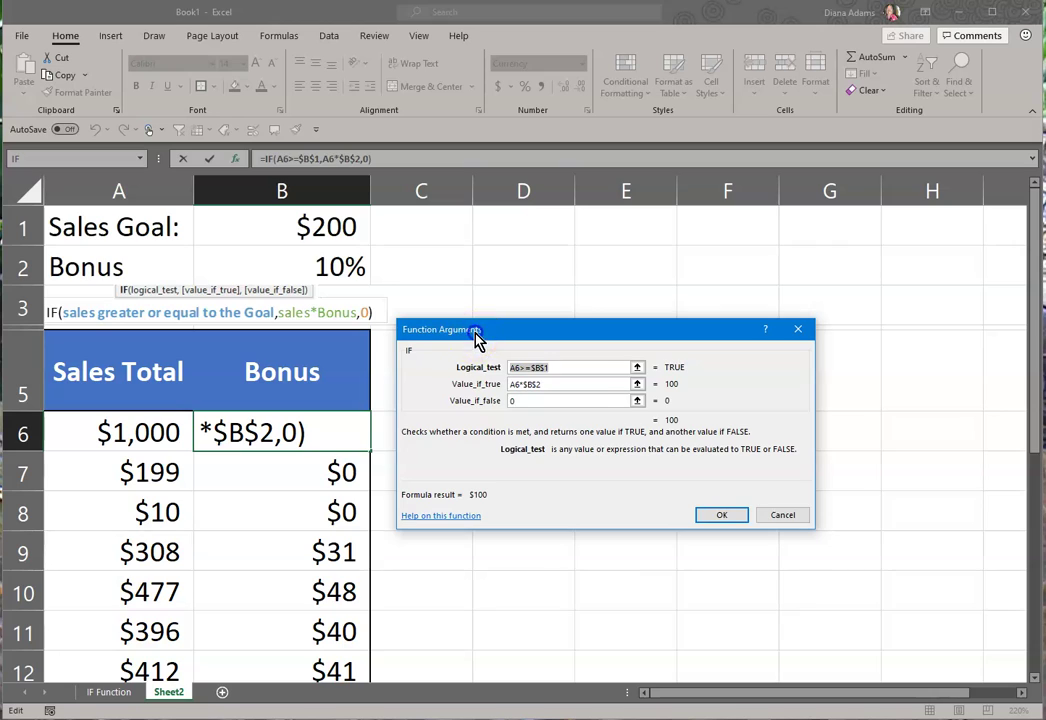
left_click_drag(477, 344, 491, 343)
left_click(572, 367)
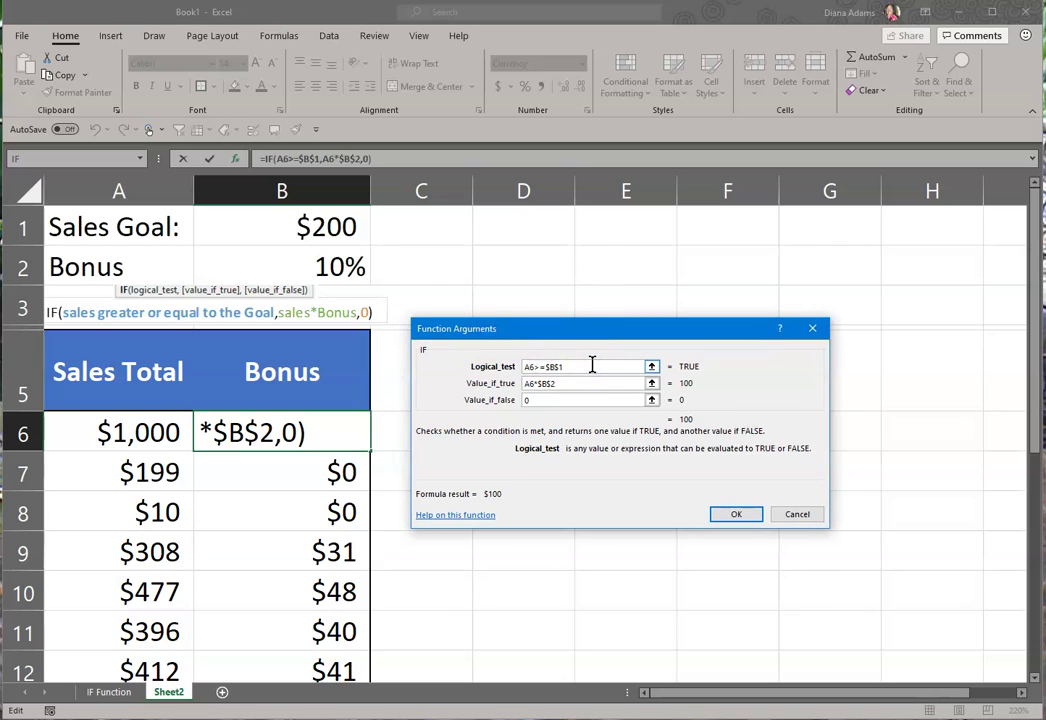
left_click(591, 366)
left_click(592, 383)
left_click(583, 402)
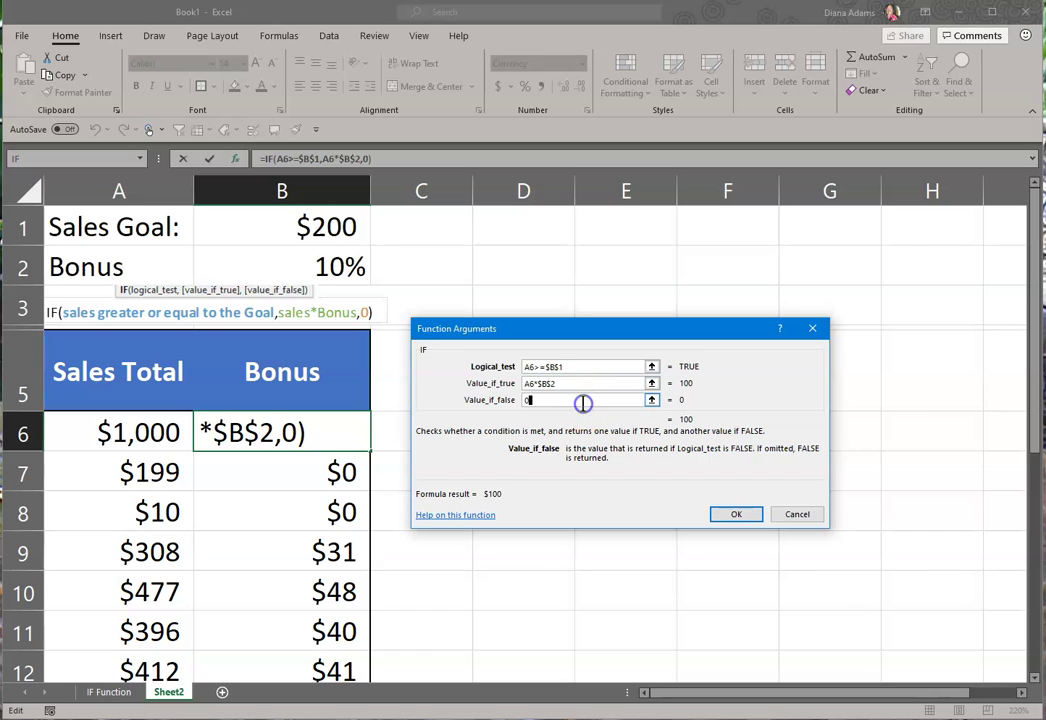
mouse_move(609, 470)
left_mouse_down()
mouse_move(560, 459)
mouse_move(618, 462)
left_mouse_up()
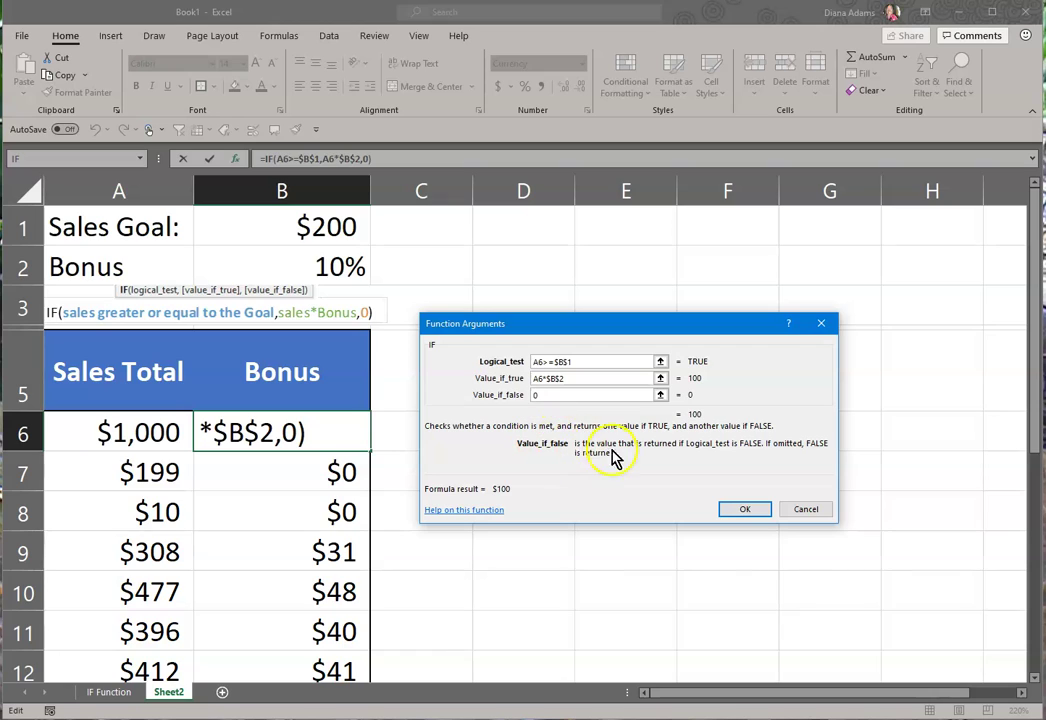
left_click(758, 509)
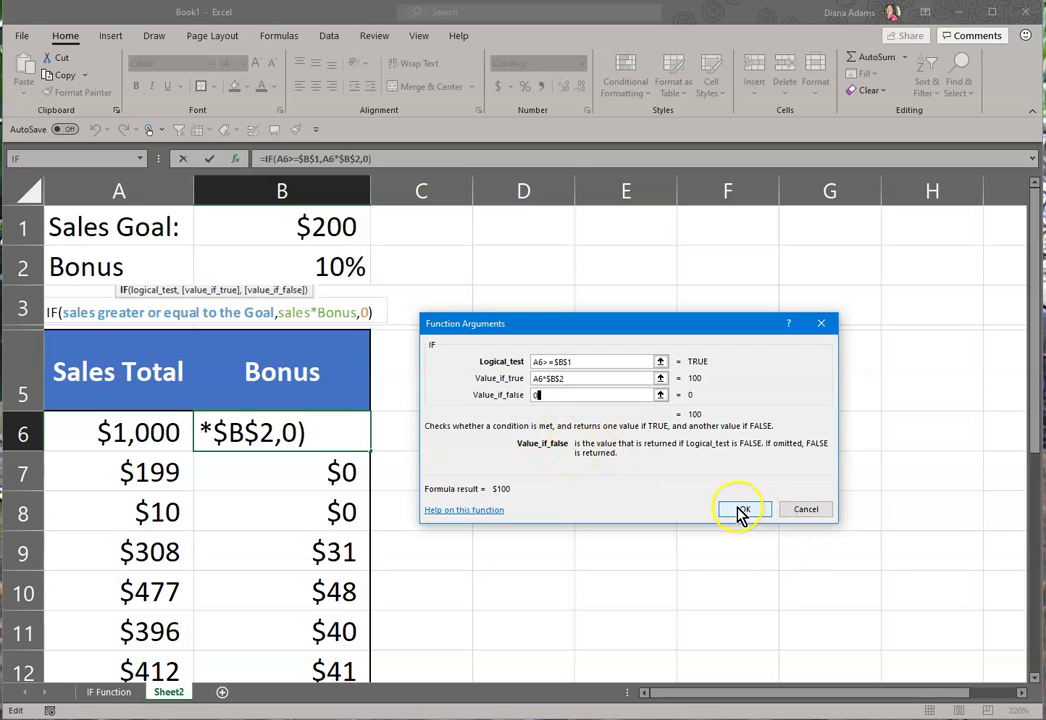